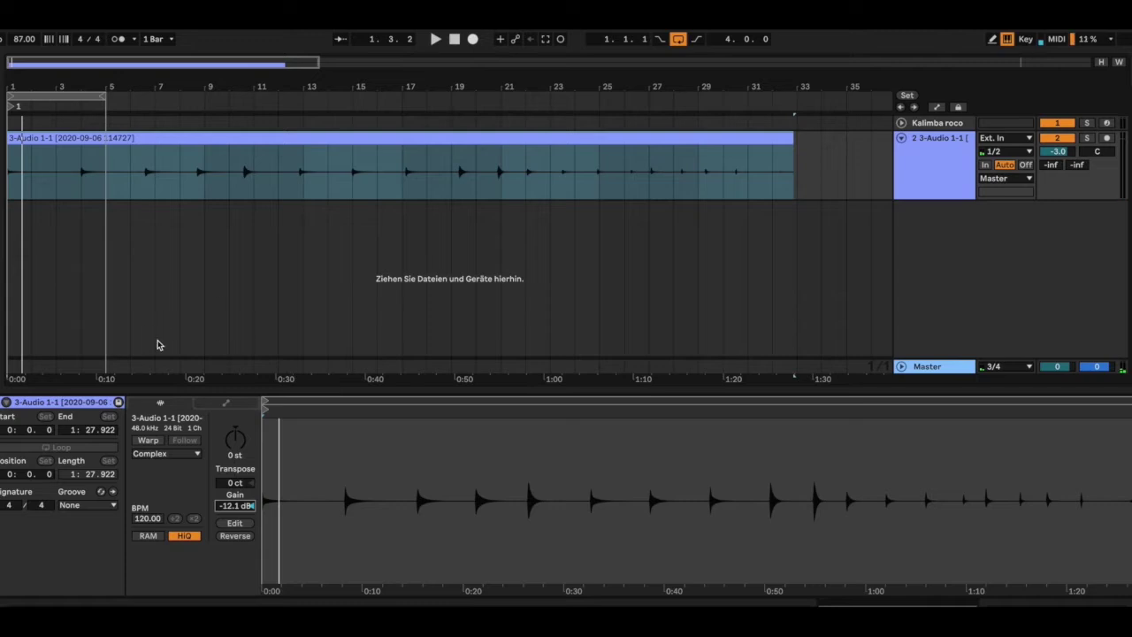
# Step: Warp the recorded kalimba audio clip and slice it to a new MIDI track, one slice per transient with the built-in preset
pyautogui.click(148, 440)
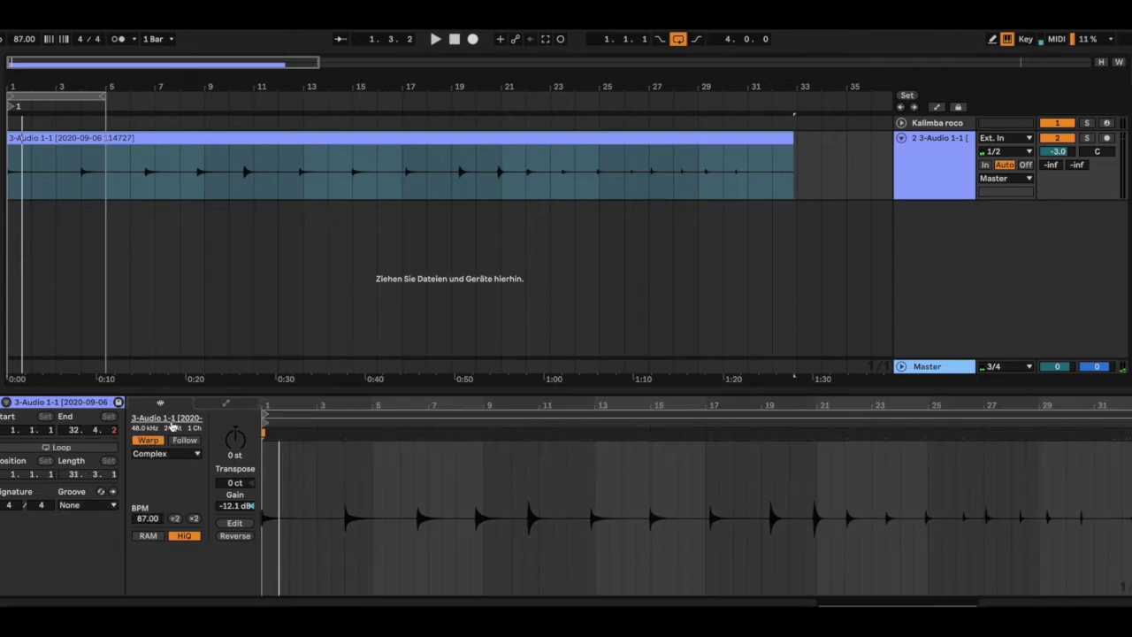
pyautogui.rightClick(477, 471)
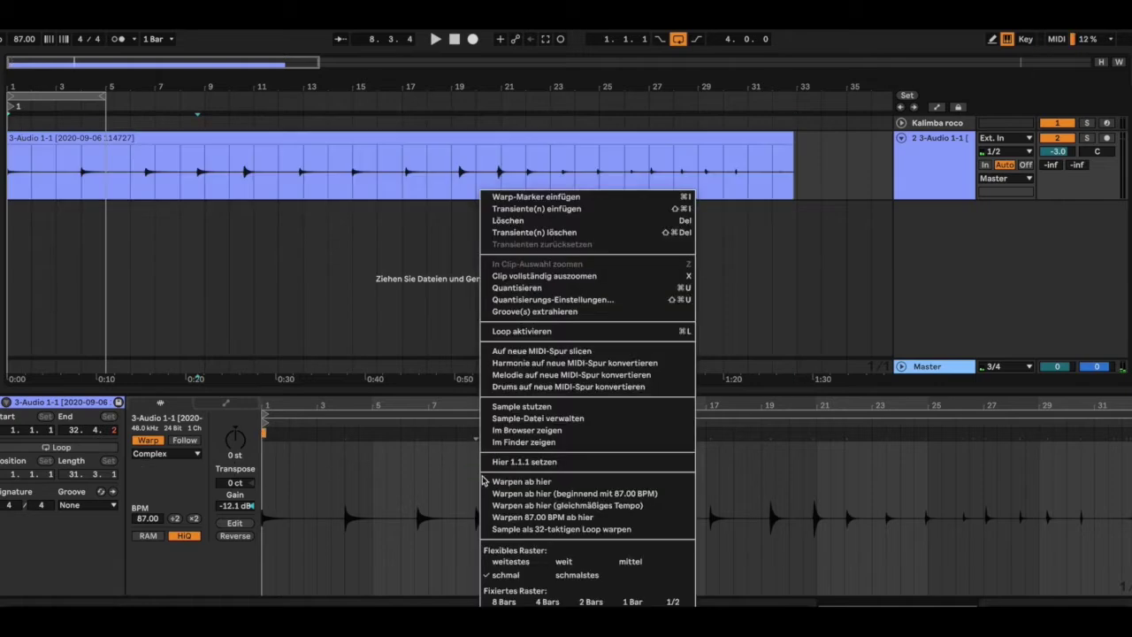
pyautogui.click(529, 351)
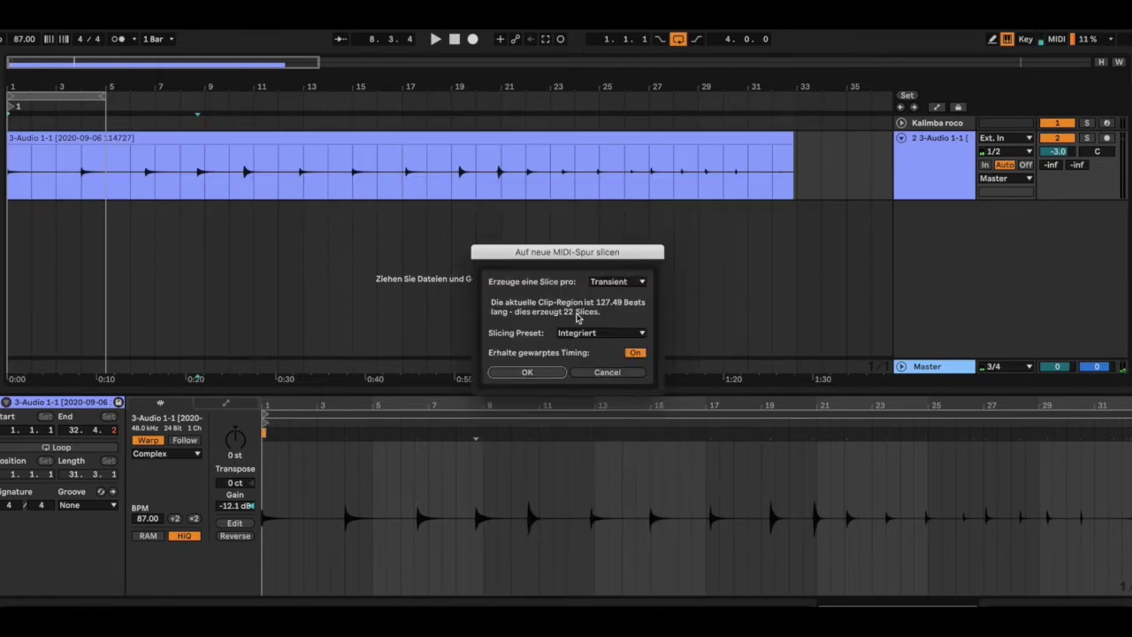
pyautogui.click(528, 373)
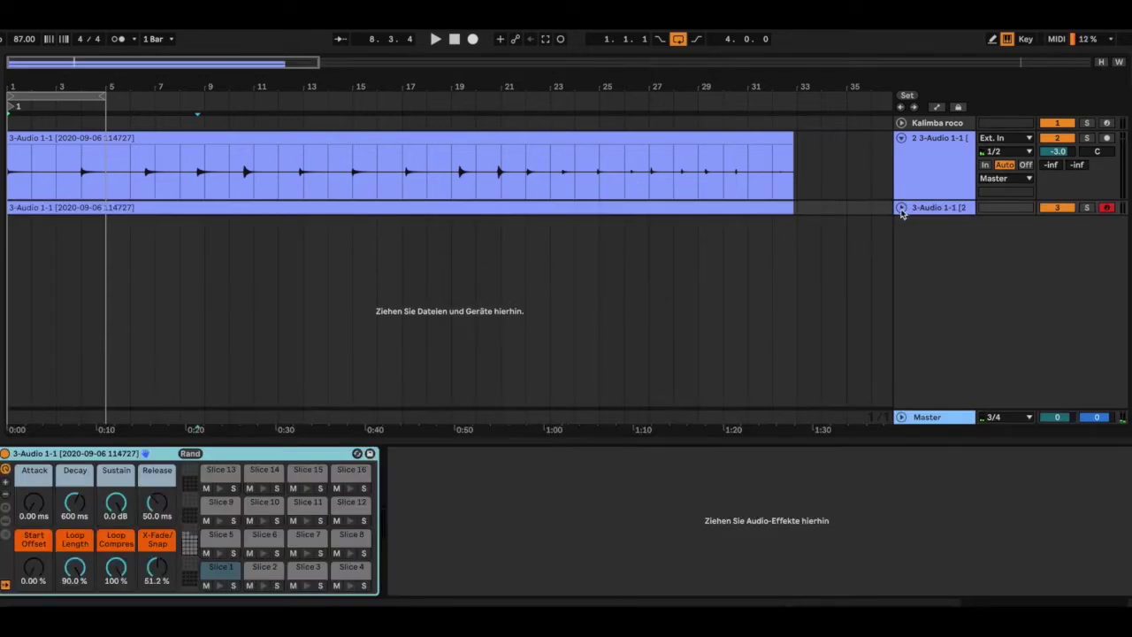
# Step: Unfold the new sliced track and delete its generated MIDI clip
pyautogui.click(901, 209)
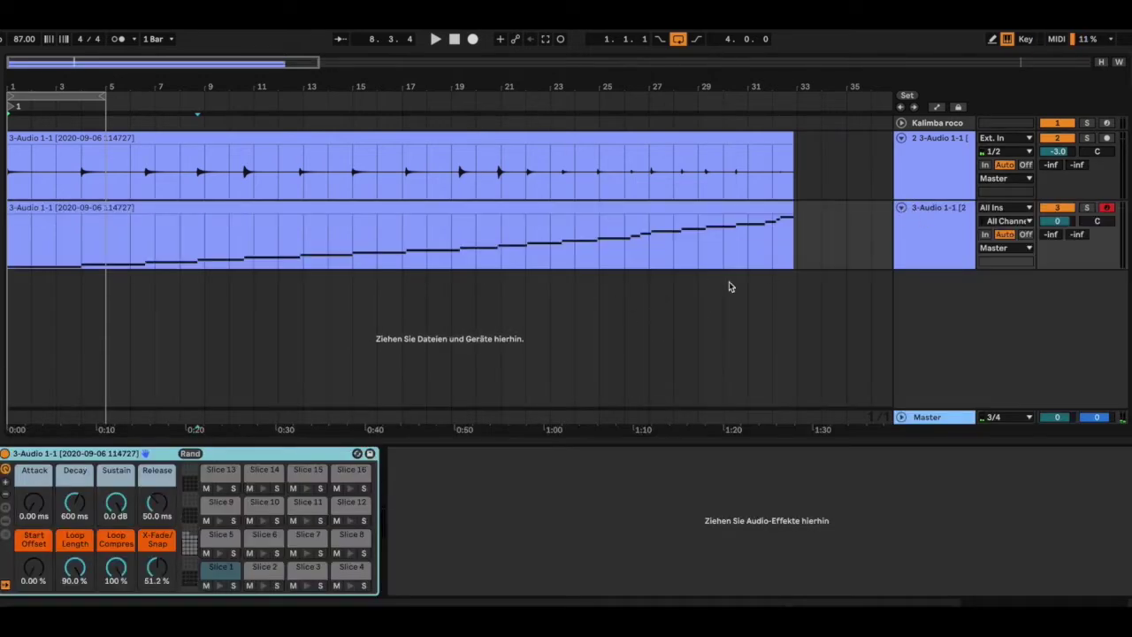
pyautogui.click(495, 210)
pyautogui.press('Delete')
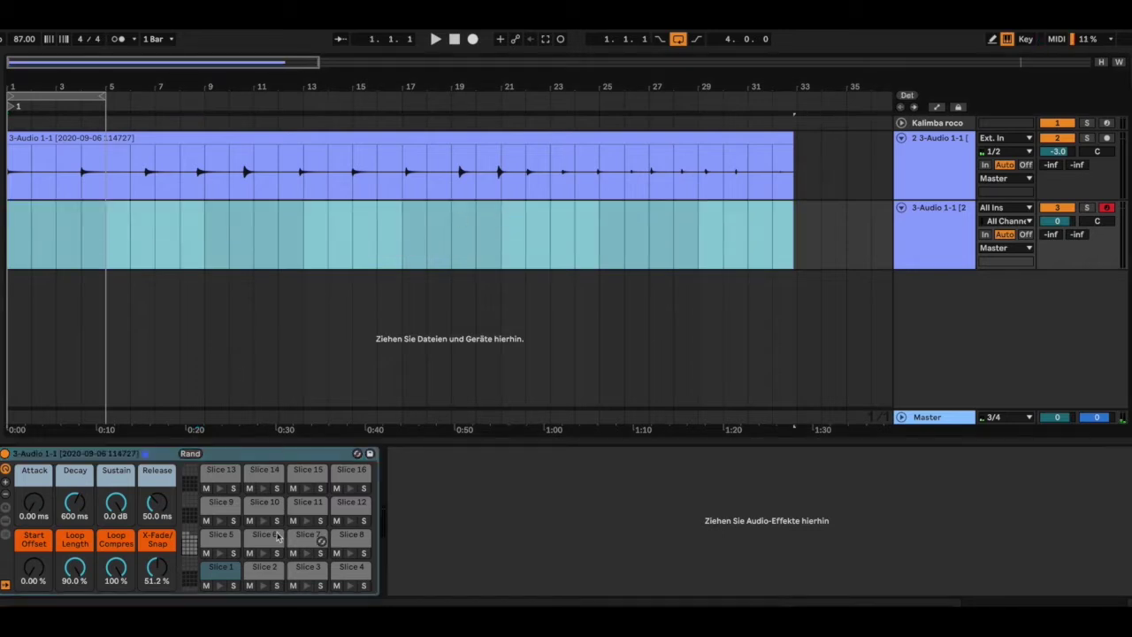
# Step: Show the sliced rack's device chain, reduce its macros to Attack, Decay, Sustain and Release, and start playback
pyautogui.click(5, 523)
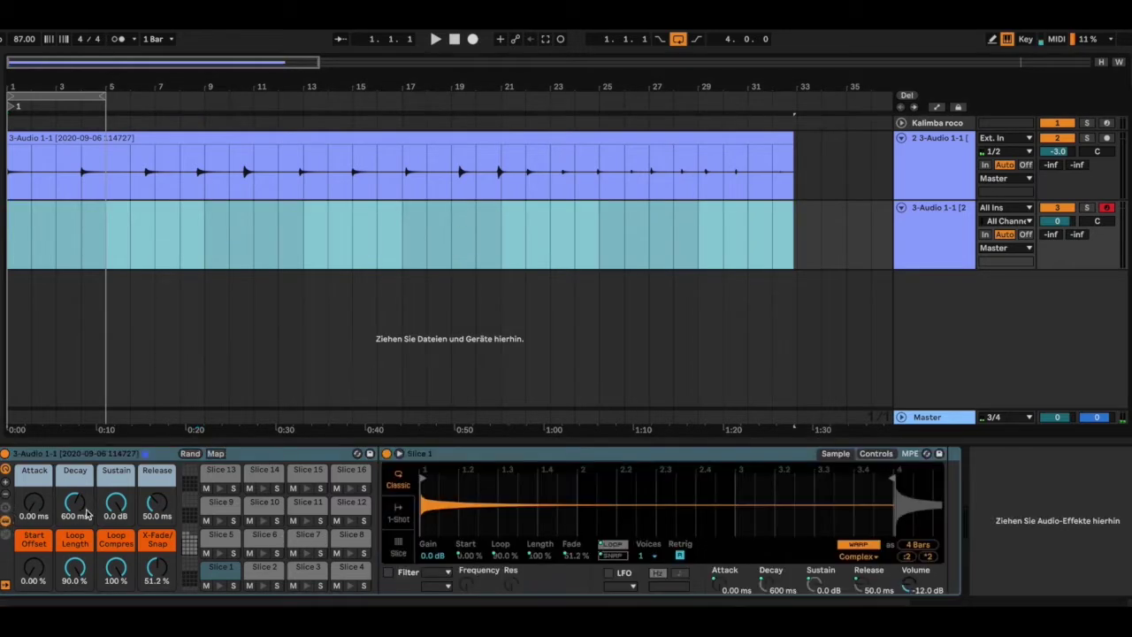
pyautogui.click(4, 498)
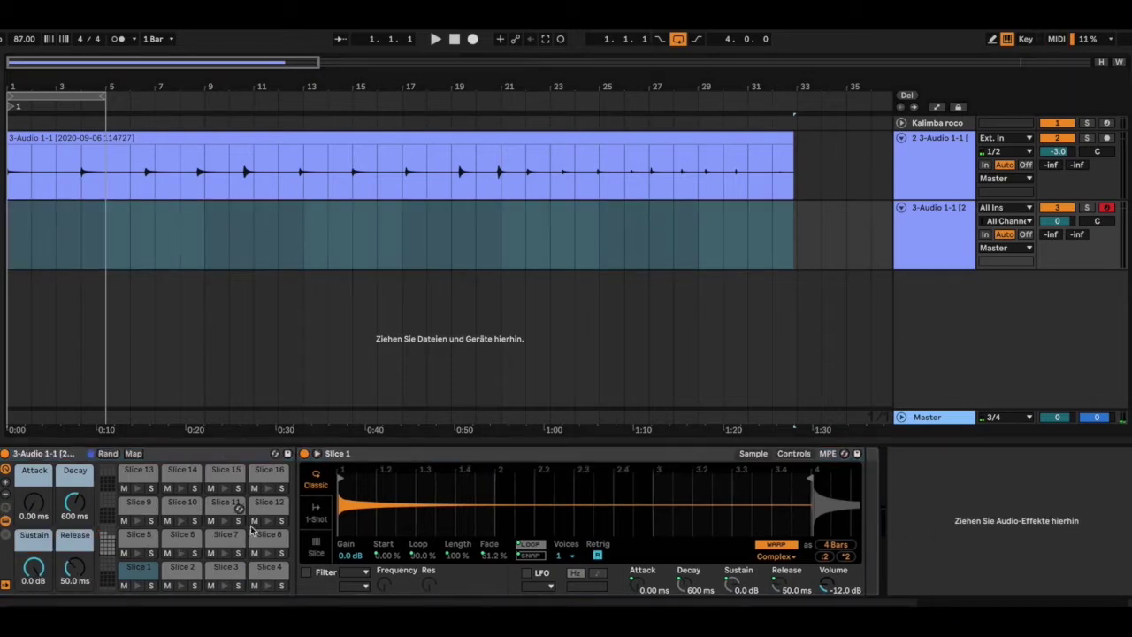
pyautogui.press('space')
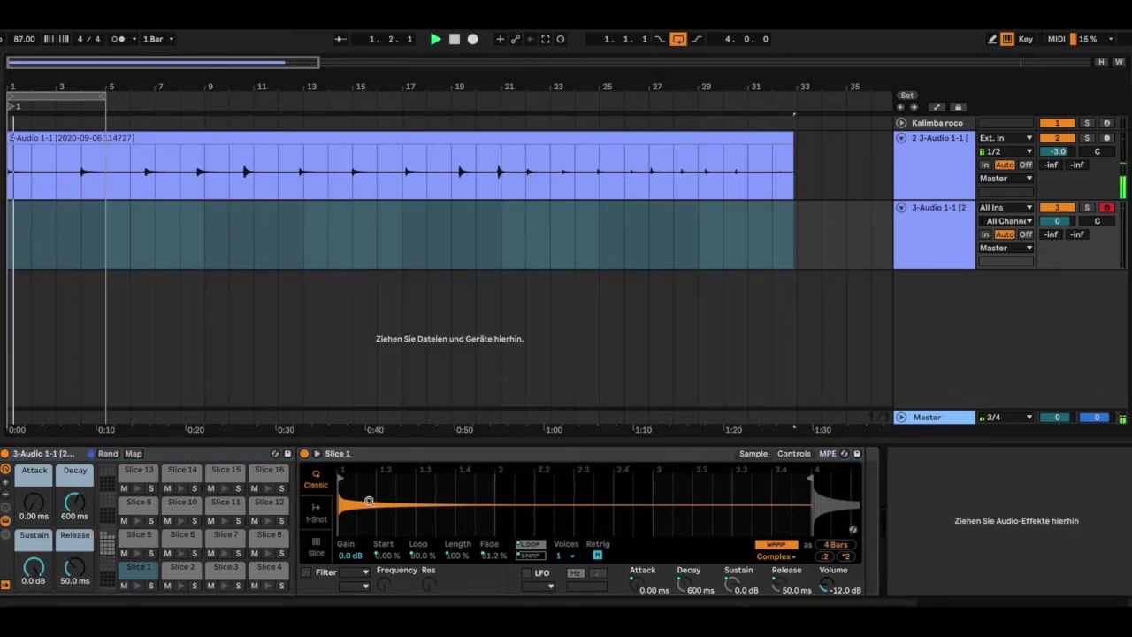
# Step: Delete the recorded audio track and the sliced track, and open the sampler's envelope controls in the rocolimba v1.ß rack
pyautogui.click(940, 145)
pyautogui.press('Delete')
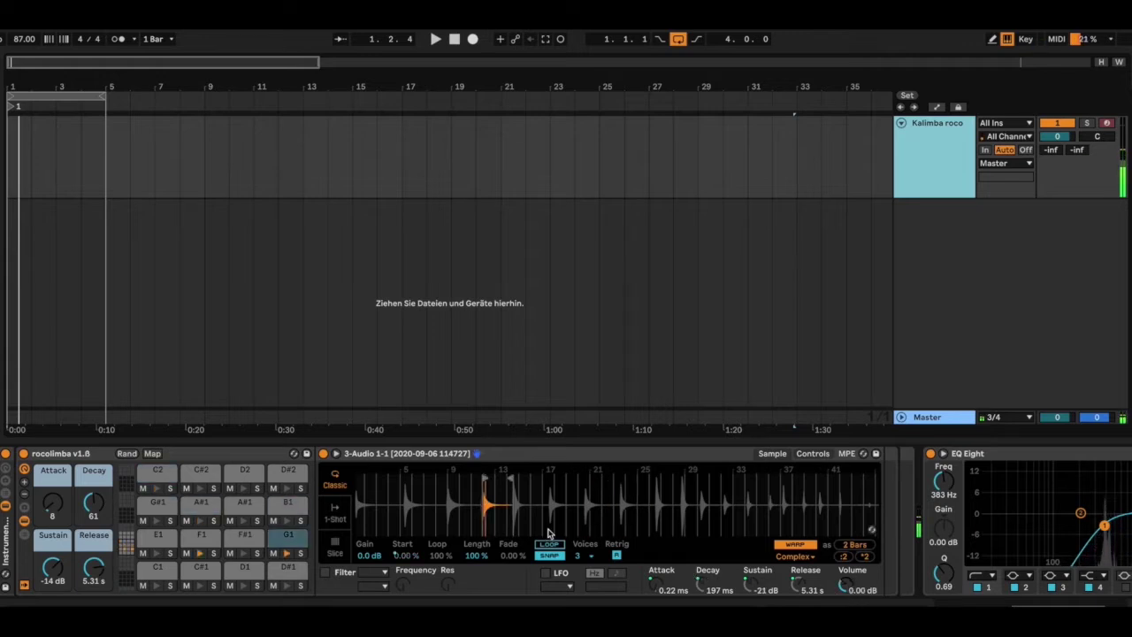
pyautogui.click(803, 455)
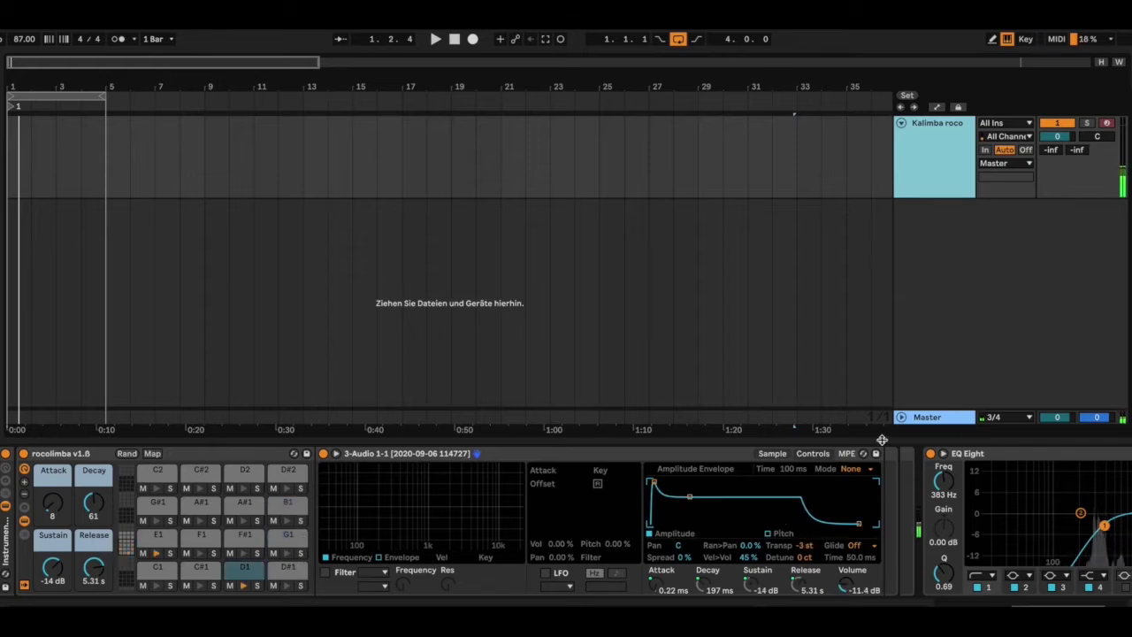
# Step: Load the Arpeggiator preset C Major Walk 16th Grooved from the user library in front of the kalimba rack
pyautogui.press('super+alt+b')
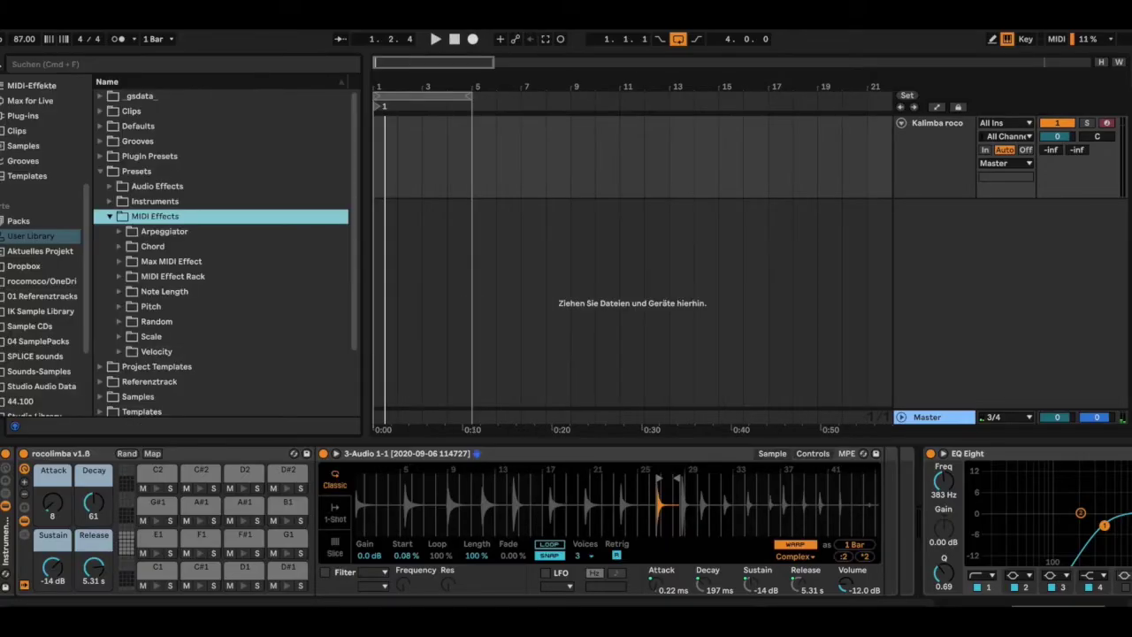
pyautogui.click(119, 232)
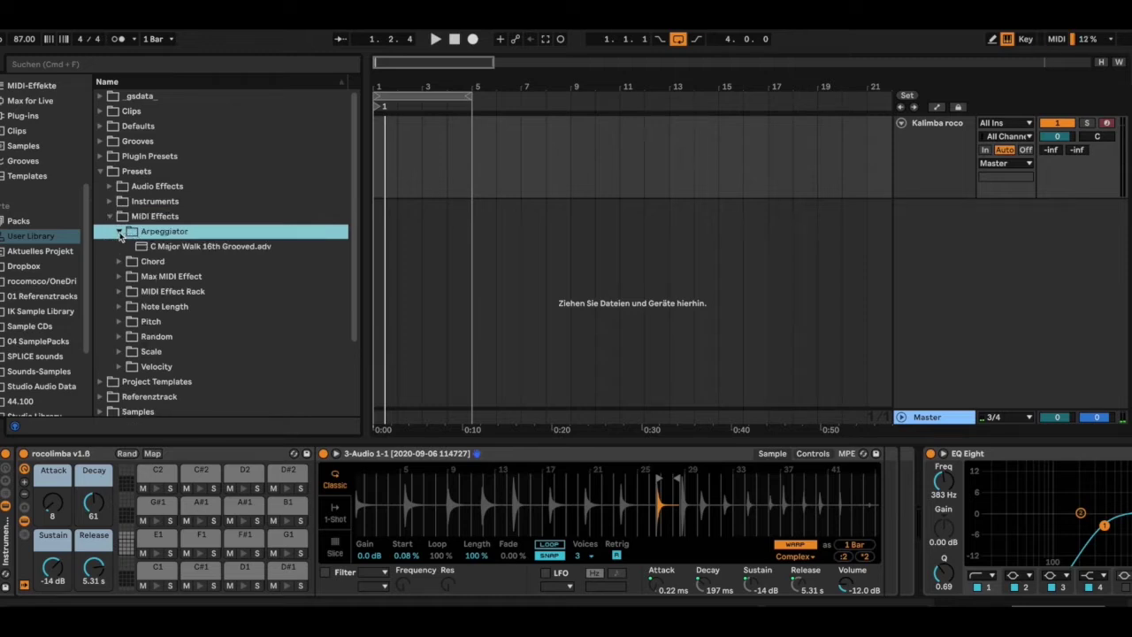
pyautogui.moveTo(142, 248); pyautogui.dragTo(141, 456)
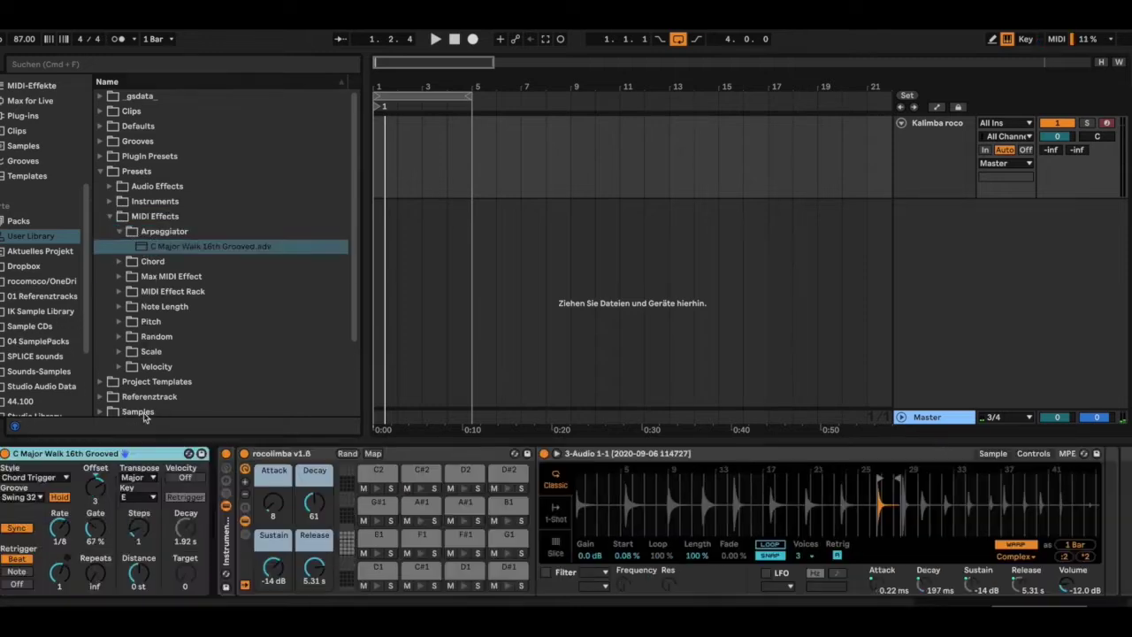
pyautogui.press('super+alt+b')
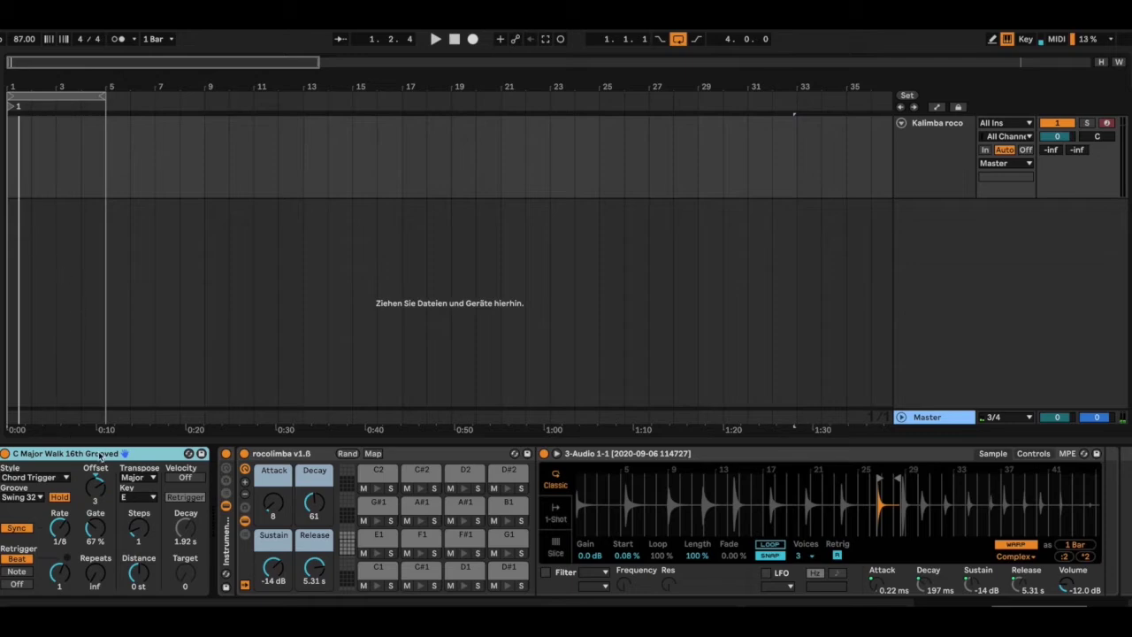
# Step: Turn off the arpeggiator's Hold and set its Gate to 112 % and Distance to +5 st
pyautogui.click(70, 502)
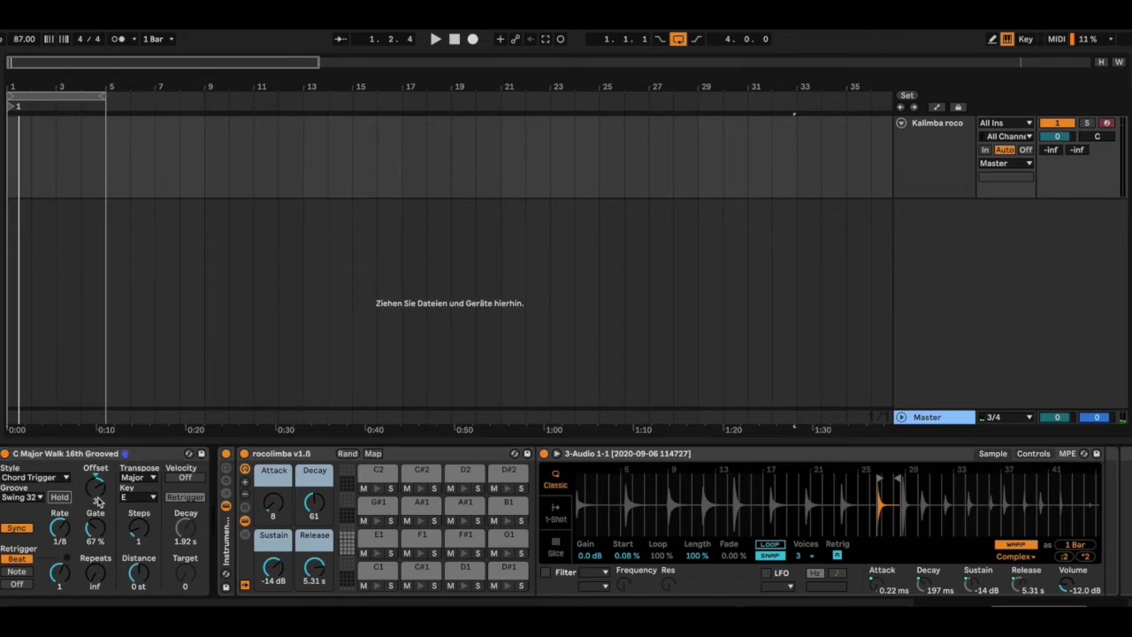
pyautogui.moveTo(139, 529); pyautogui.dragTo(139, 538)
pyautogui.moveTo(142, 585); pyautogui.dragTo(143, 580)
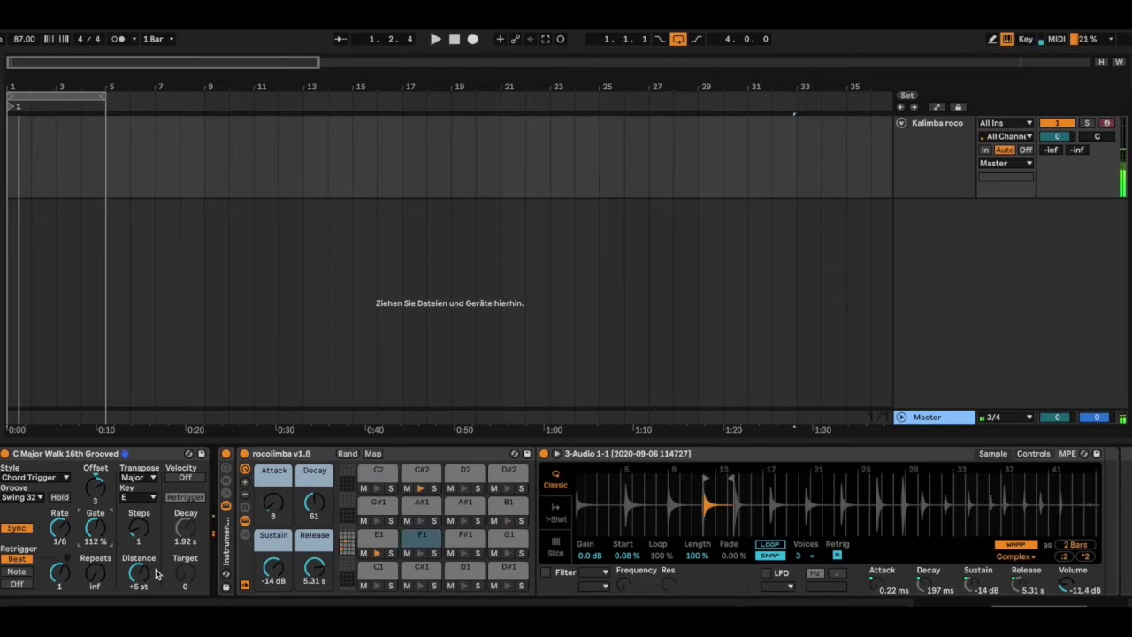
# Step: Record a MIDI clip on the Kalimba track over the four-bar loop
pyautogui.hotkey('ctrl', 'shift', 'c')
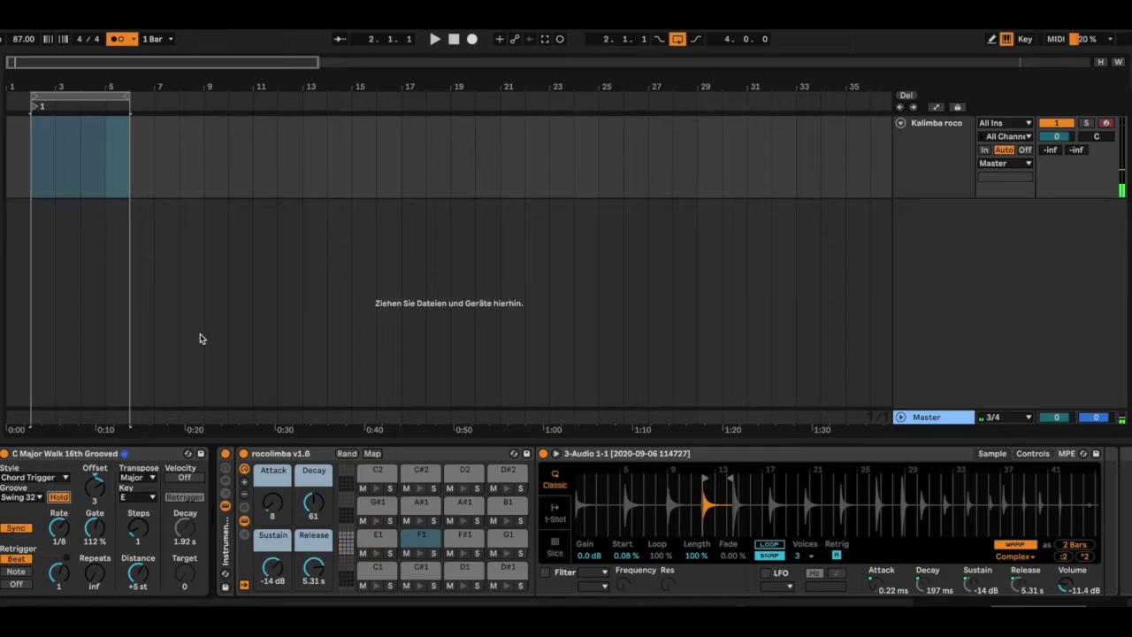
pyautogui.press('F9')
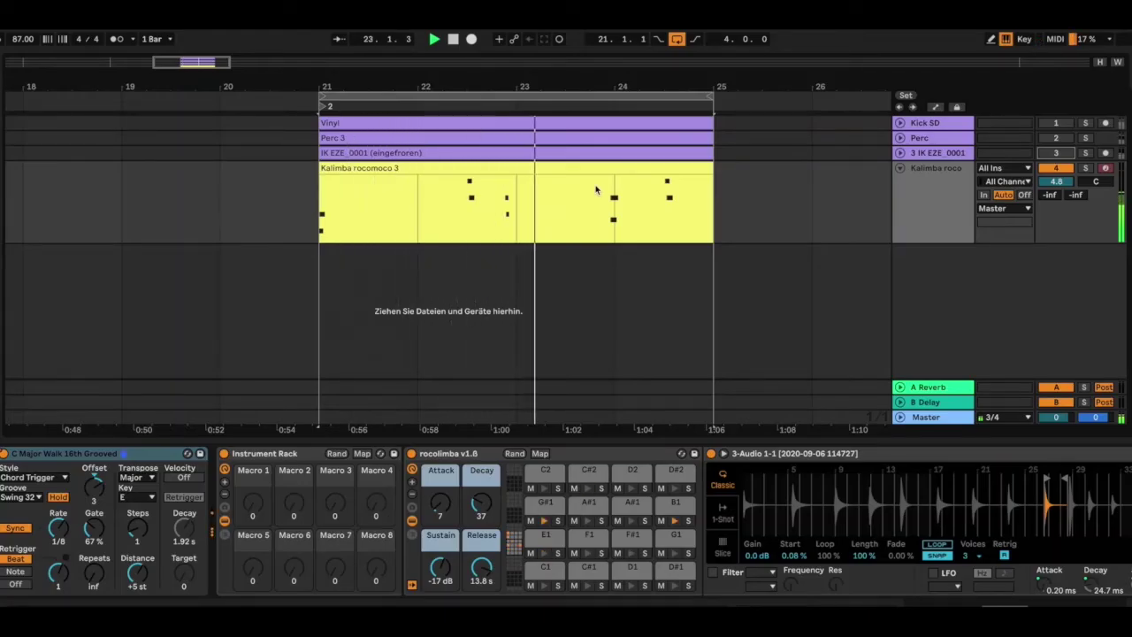
# Step: Activate the Kick SD, Perc and IK EZE_0001 tracks to hear them with the kalimba
pyautogui.click(1056, 123)
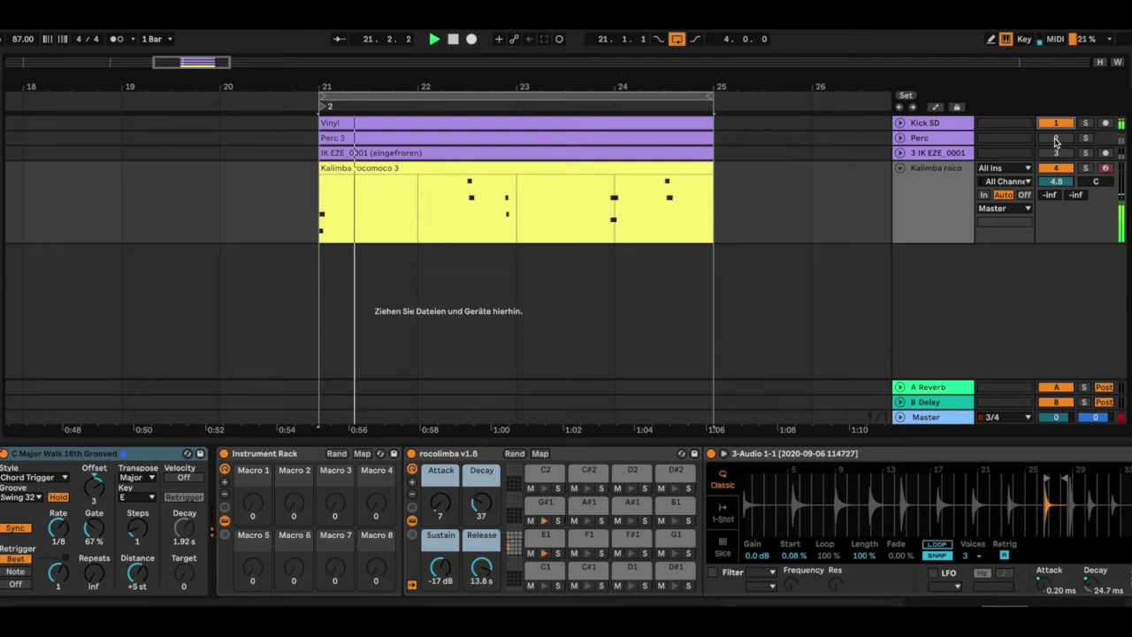
pyautogui.click(1056, 138)
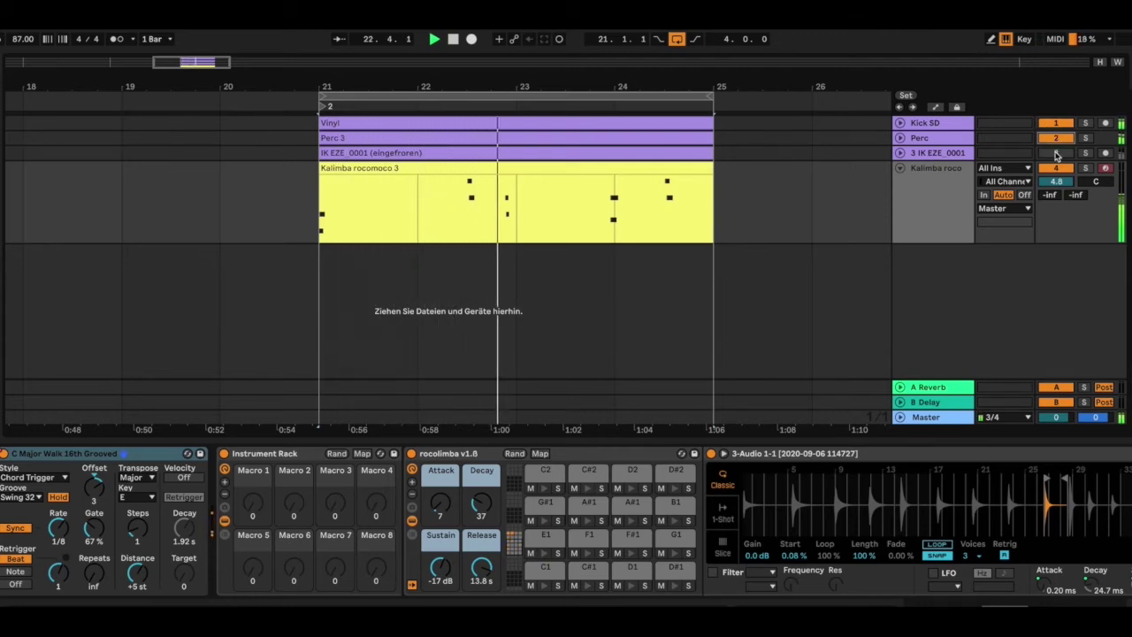
pyautogui.click(1057, 153)
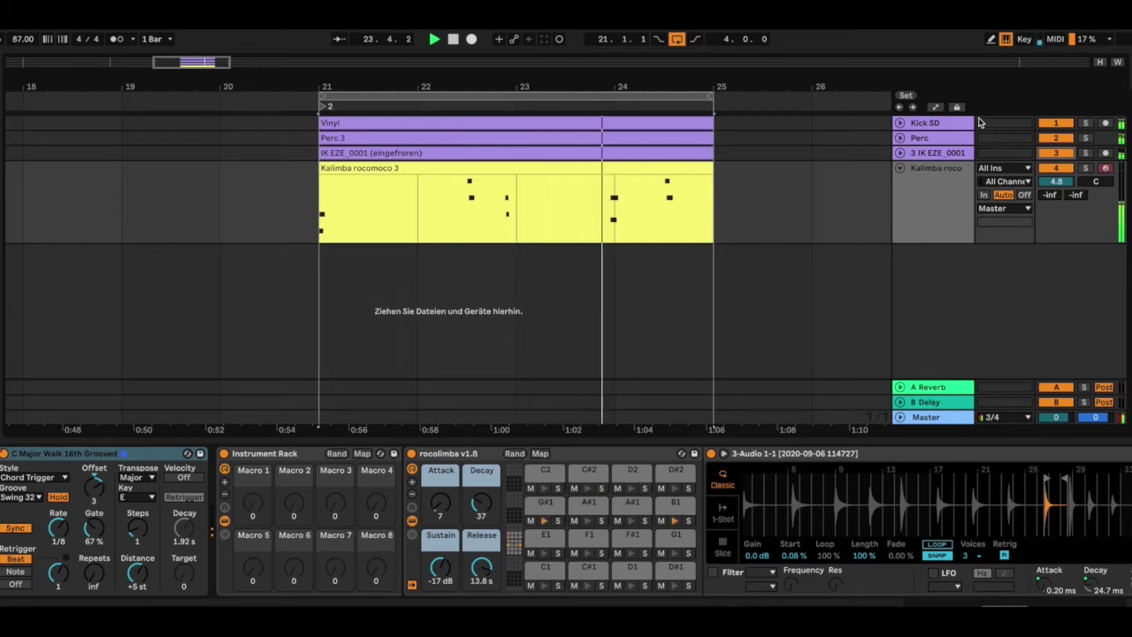
# Step: Record the arpeggiated notes onto a new MIDI track that takes its input from Kalimba rocomoco
pyautogui.click(935, 178)
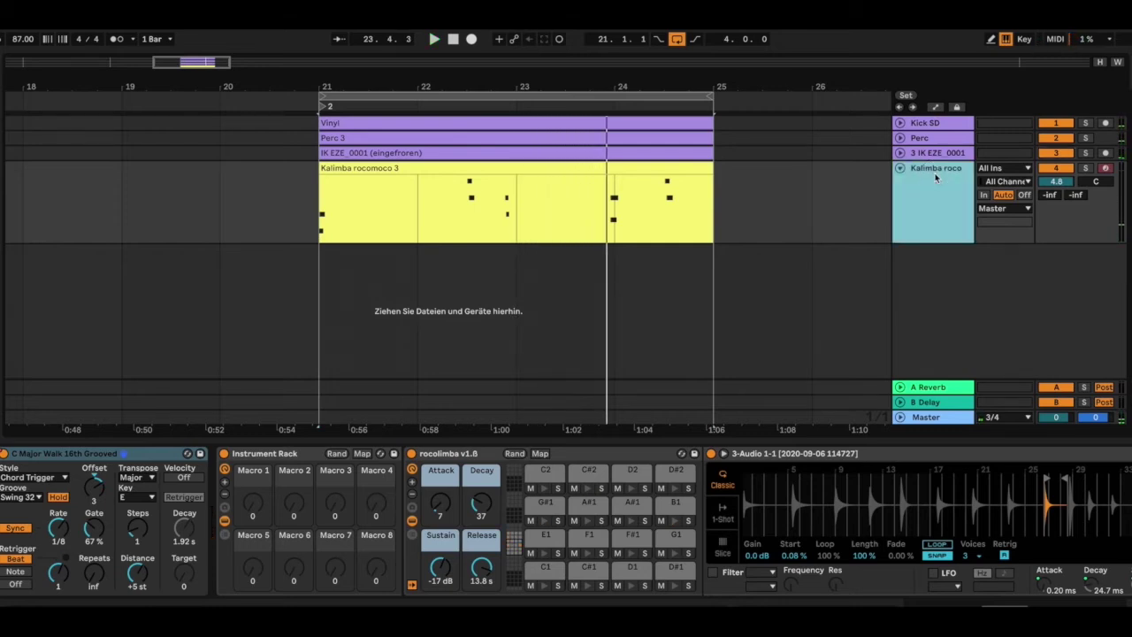
pyautogui.hotkey('ctrl', 'shift', 't')
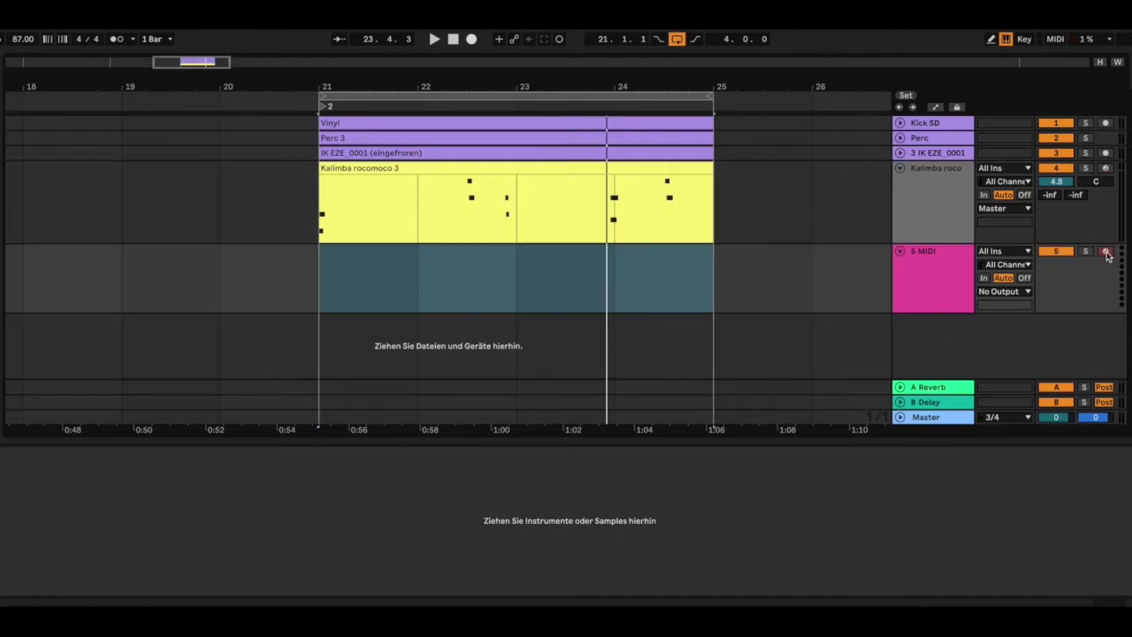
pyautogui.click(995, 253)
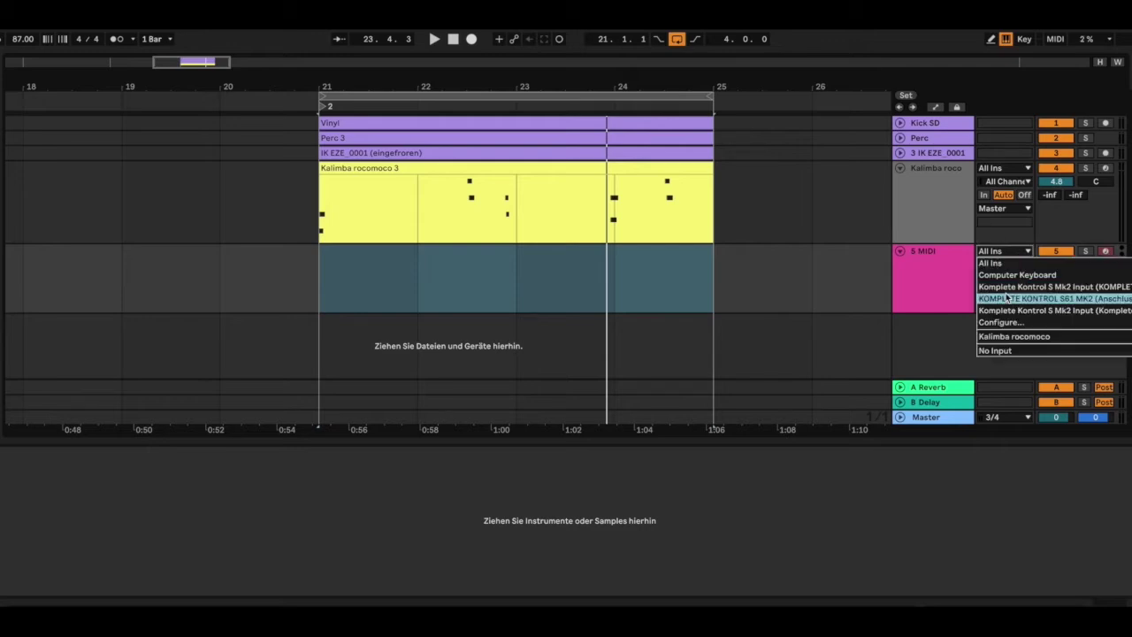
pyautogui.click(1004, 337)
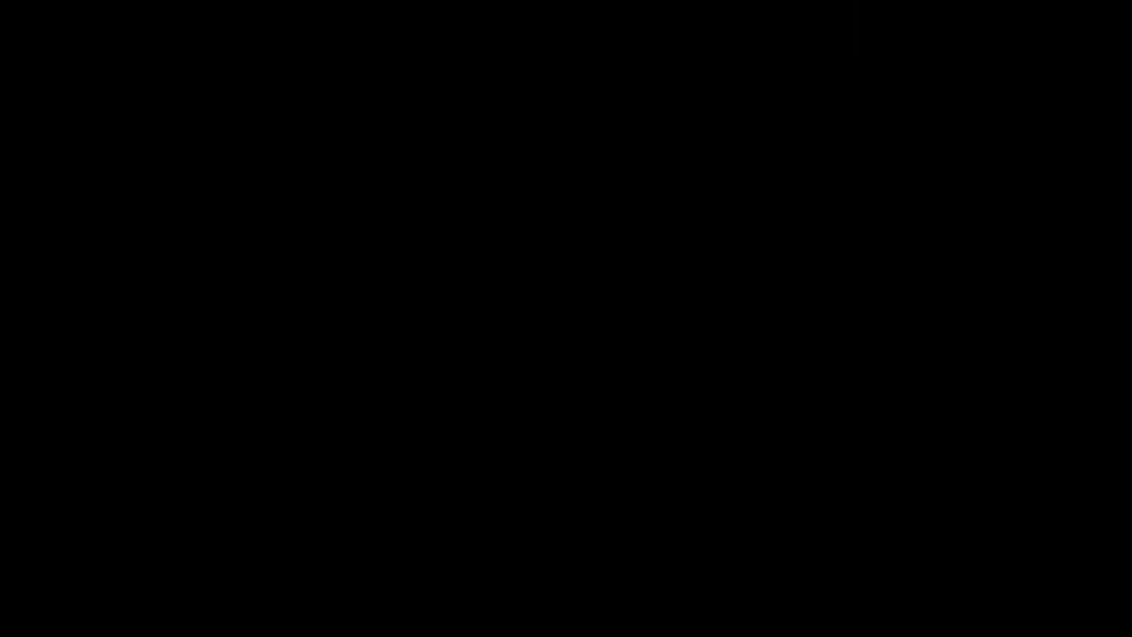
pyautogui.click(473, 40)
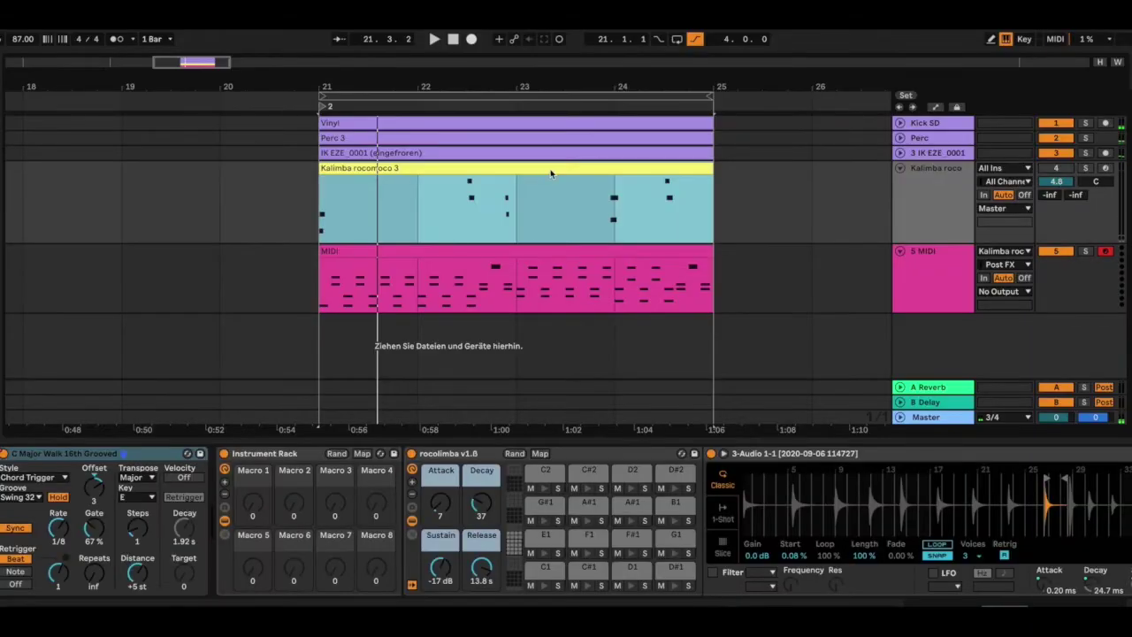
# Step: Remove the C Major Walk 16th Grooved arpeggiator from the Kalimba track's device chain
pyautogui.click(81, 456)
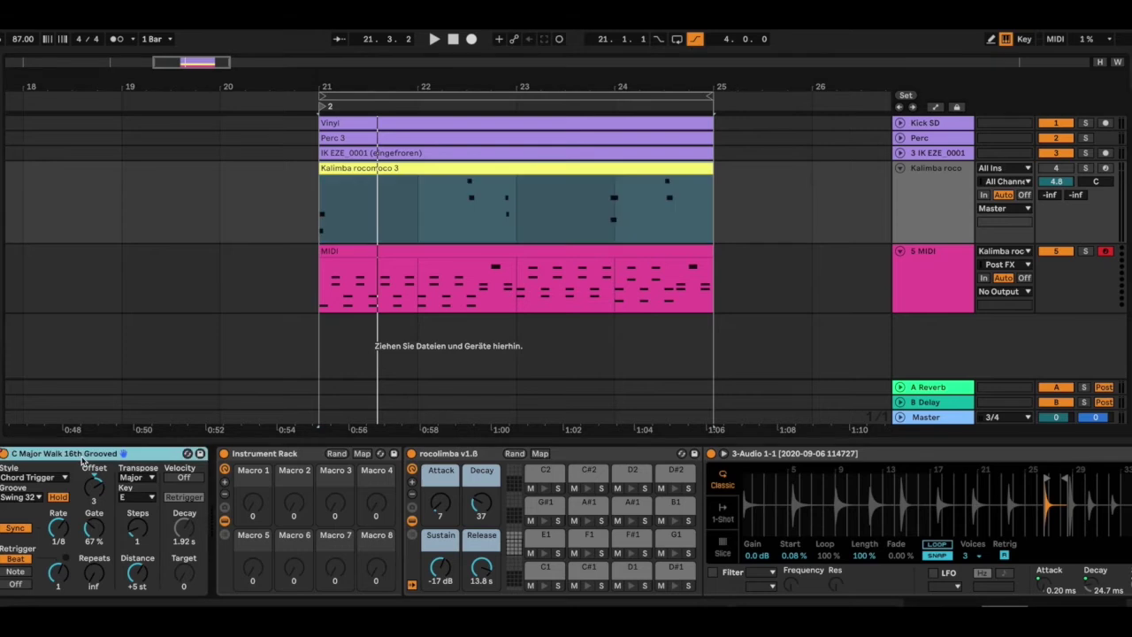
pyautogui.hscroll(4, 83, 460)
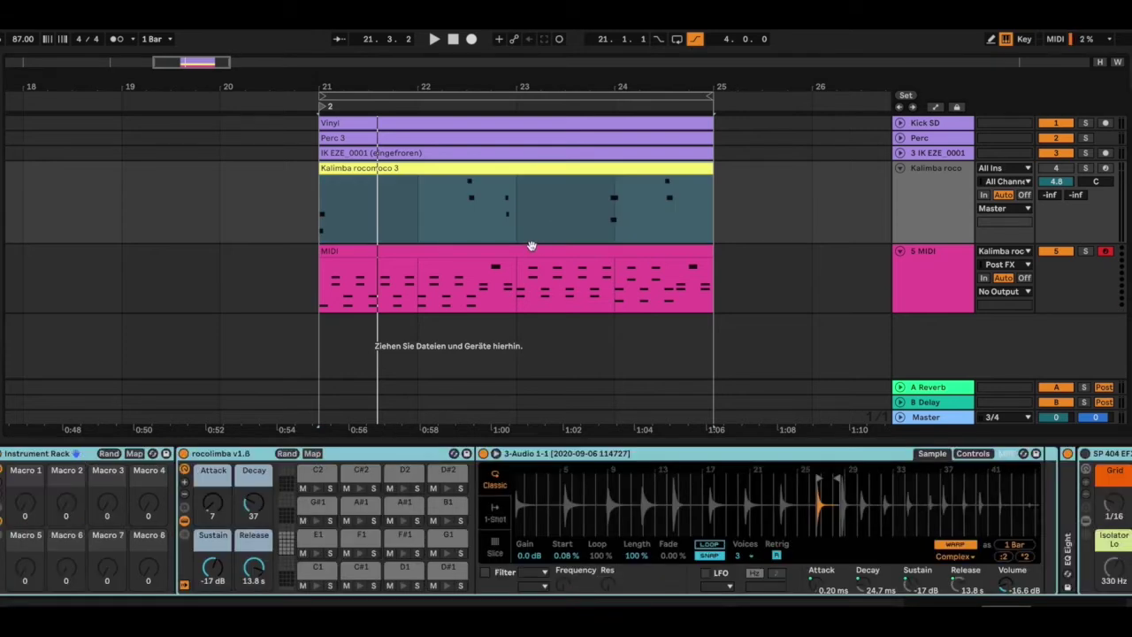
# Step: Move the recorded MIDI clip onto the Kalimba track in place of its old clip, and delete the emptied MIDI track
pyautogui.moveTo(530, 251); pyautogui.dragTo(534, 180)
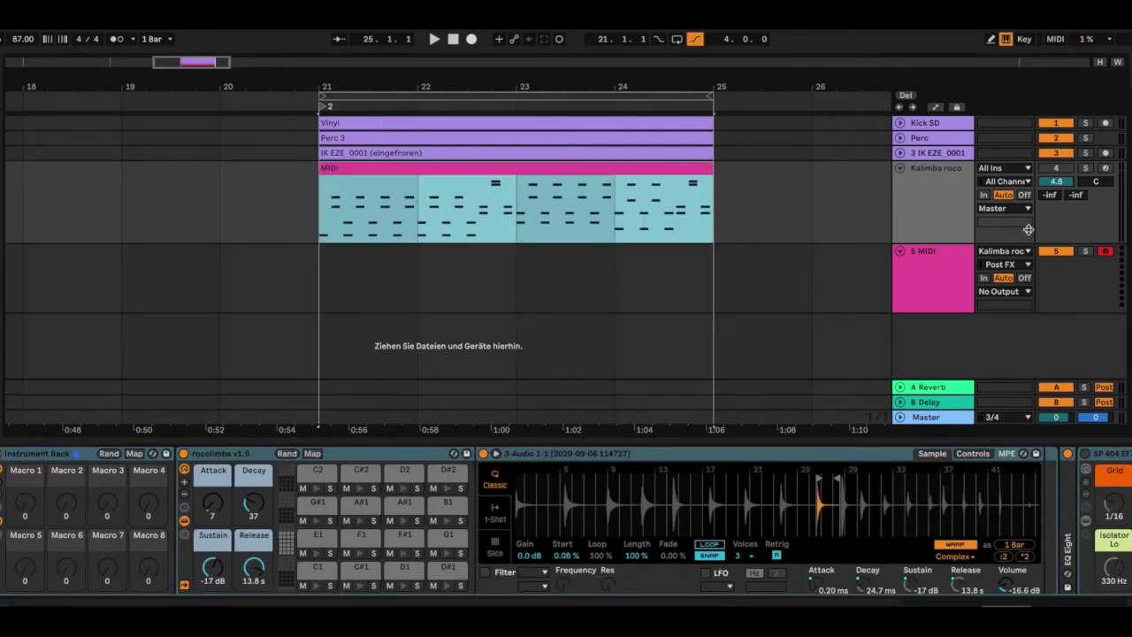
pyautogui.click(933, 255)
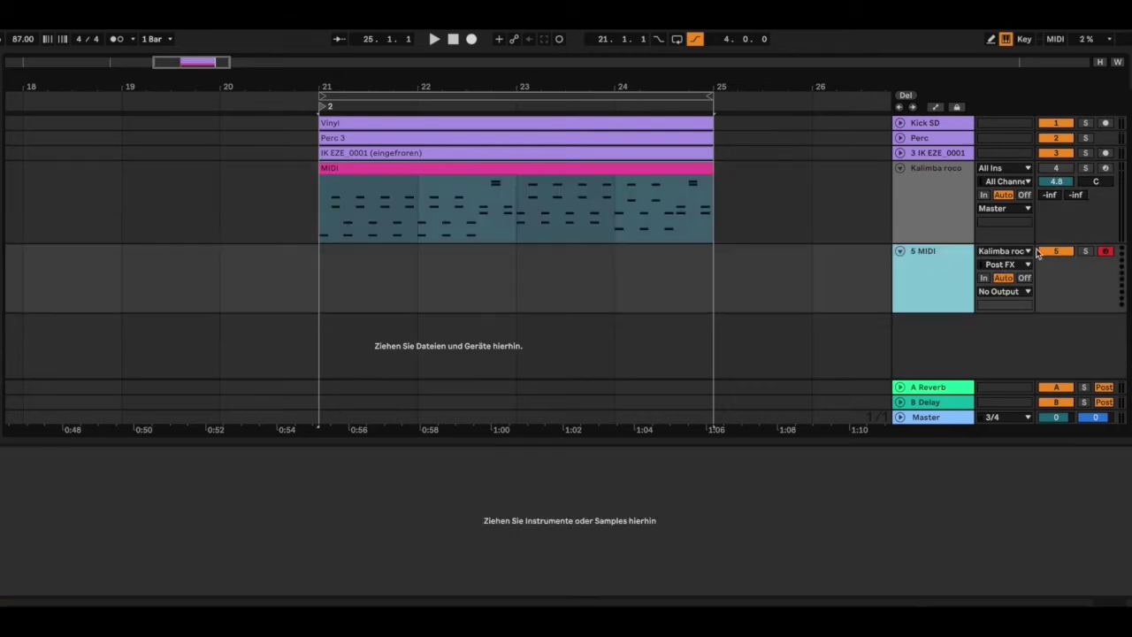
pyautogui.press('Delete')
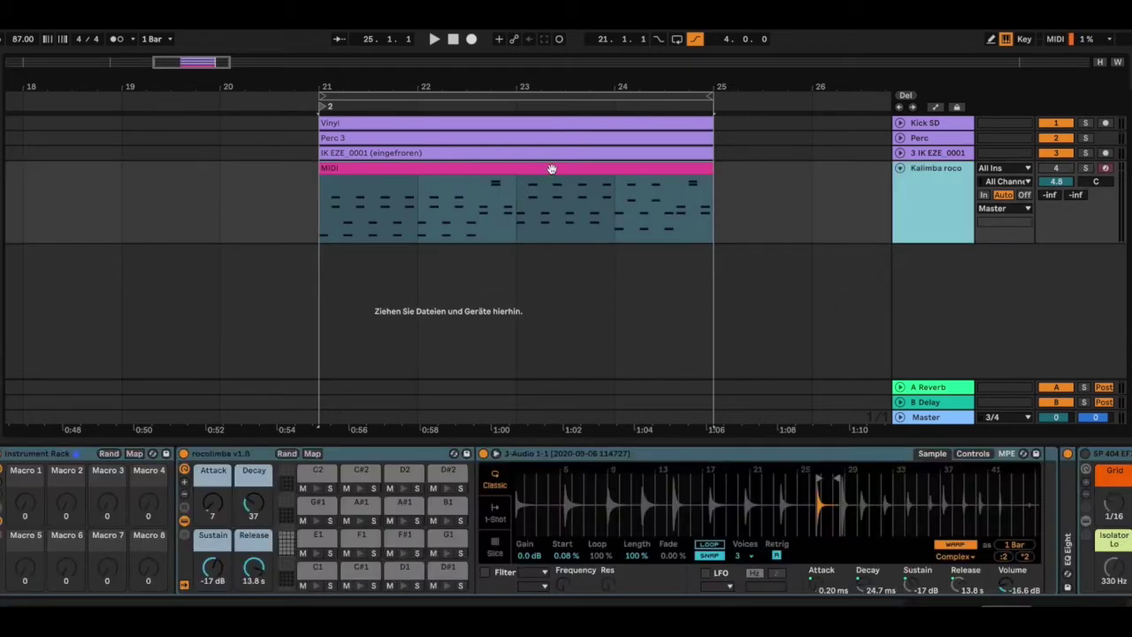
# Step: Play the arrangement and open the Kalimba track's MIDI clip in an enlarged note editor
pyautogui.press('space')
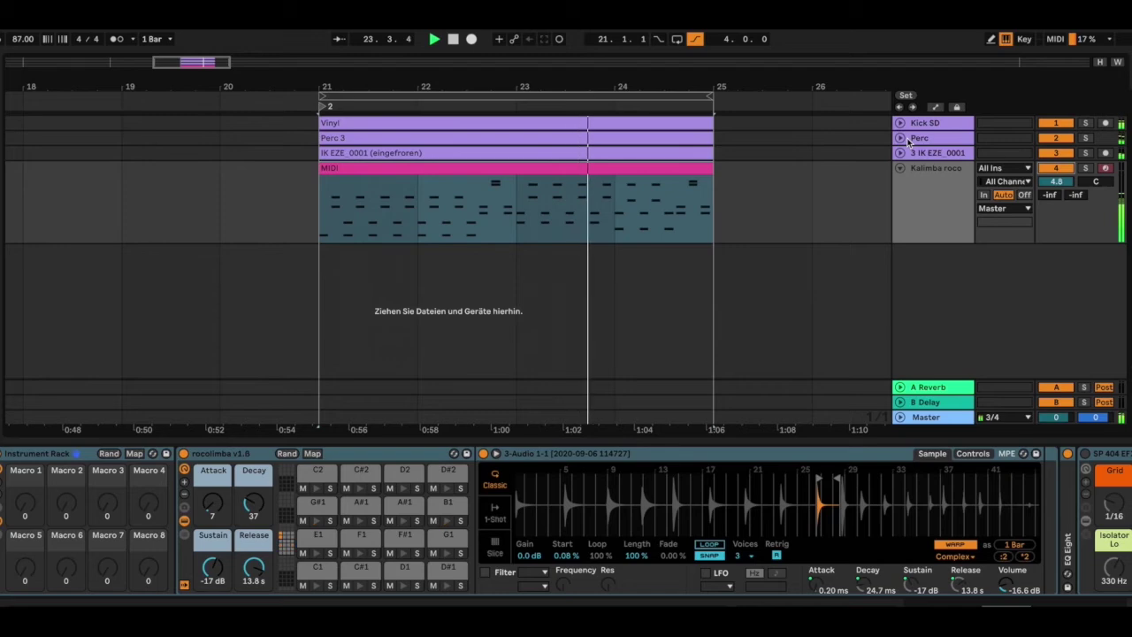
pyautogui.doubleClick(543, 168)
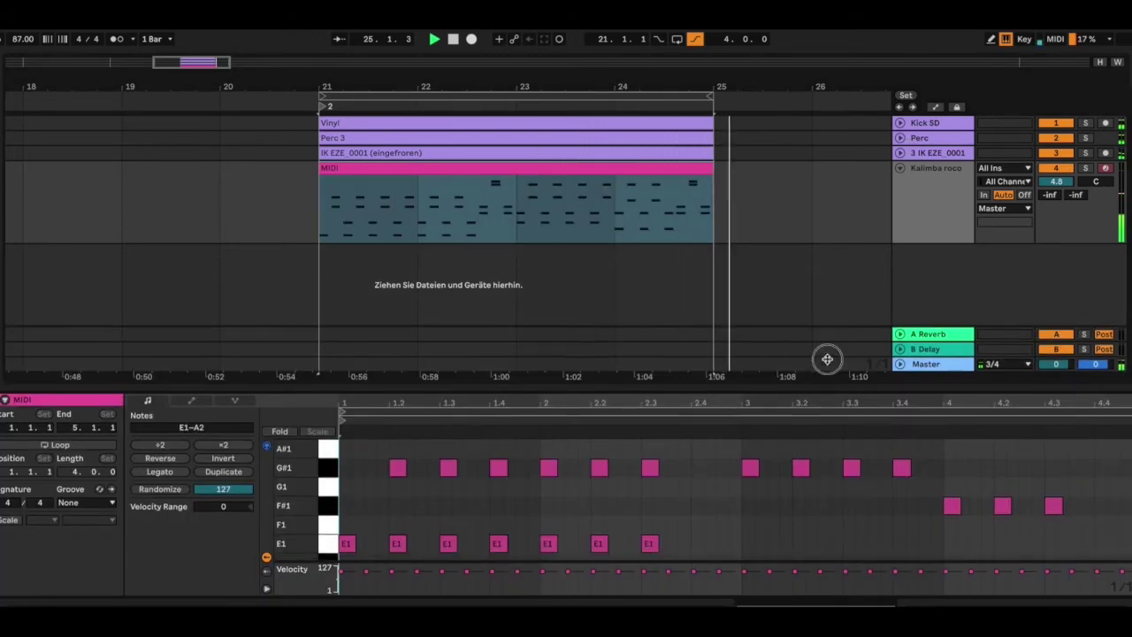
pyautogui.moveTo(827, 358); pyautogui.dragTo(841, 142)
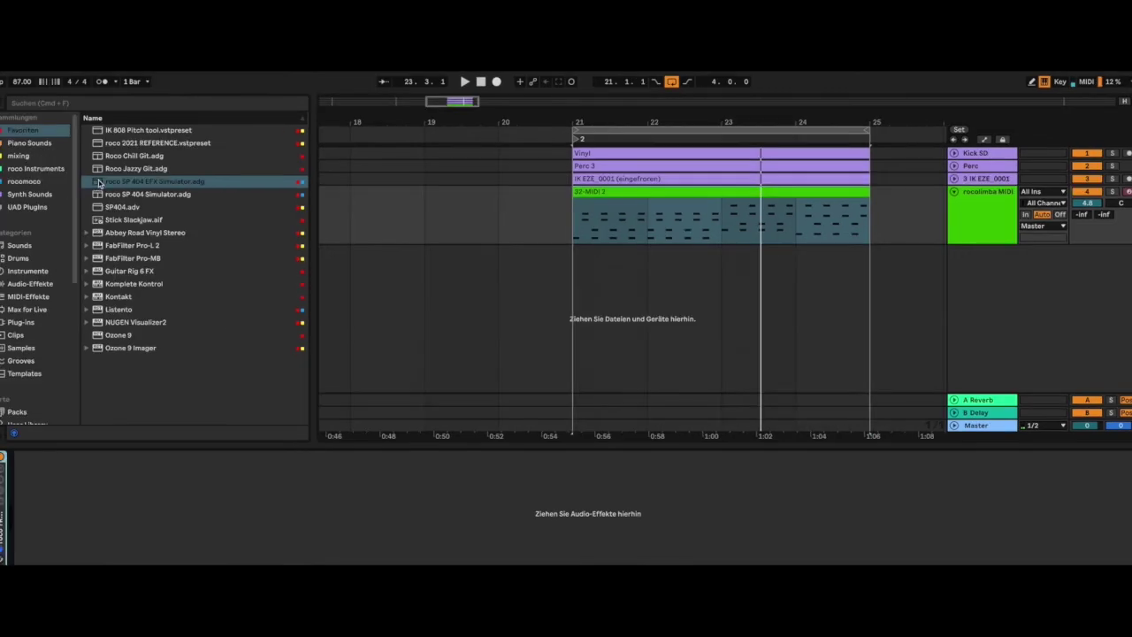
# Step: Add the roco SP 404 EFX Simulator rack after the rocolimba MIDI track's instrument, hide the browser, and set the rack's Filter macro to 5.11 kHz
pyautogui.moveTo(99, 183); pyautogui.dragTo(233, 512)
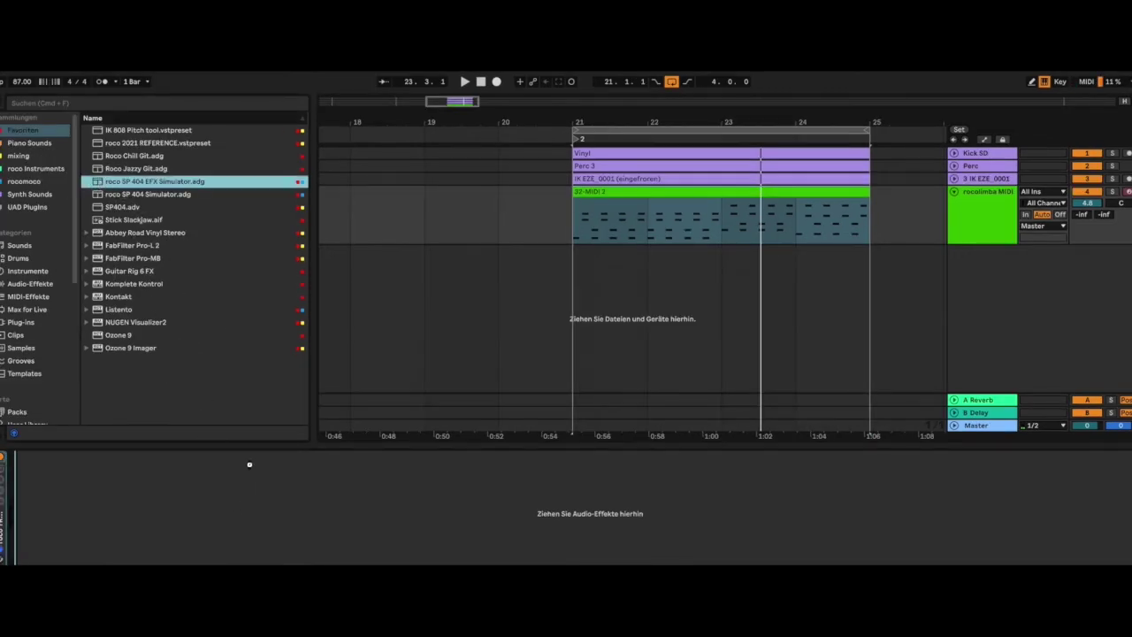
pyautogui.moveTo(249, 464); pyautogui.dragTo(249, 465)
pyautogui.click(2, 102)
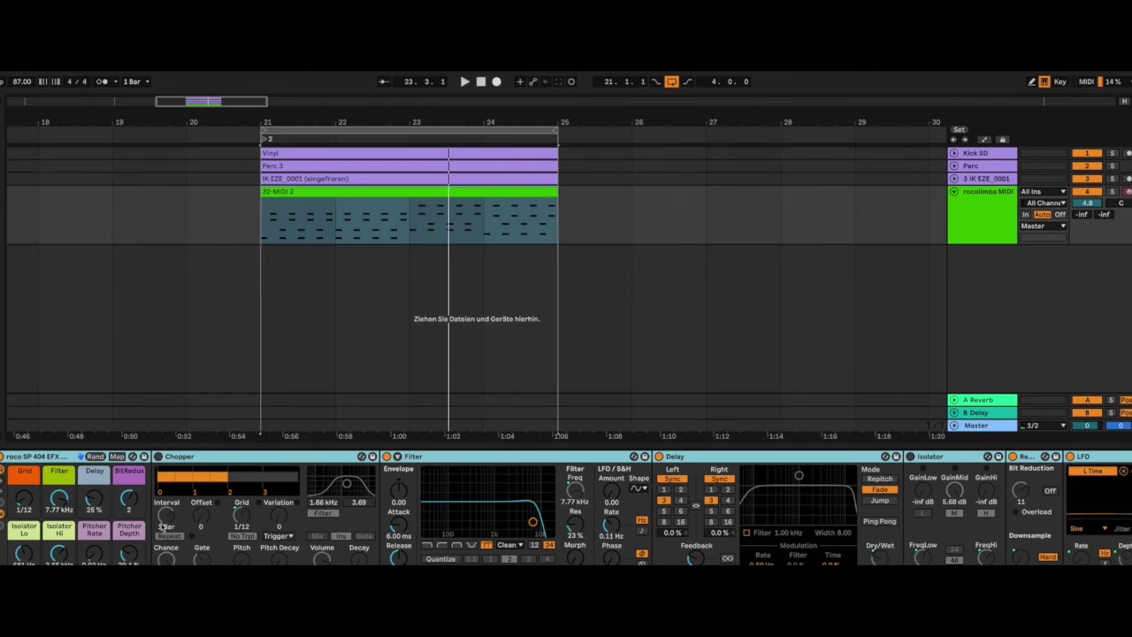
pyautogui.moveTo(59, 502); pyautogui.dragTo(60, 535)
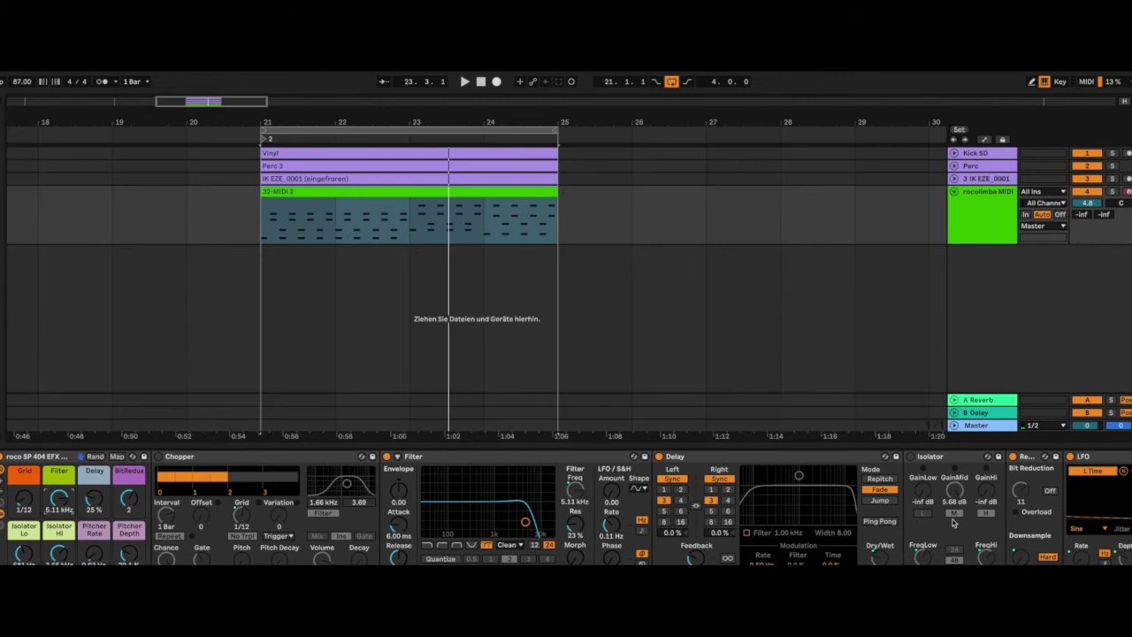
# Step: Examine the devices inside the roco SP 404 EFX Simulator rack, from the Filter through Delay, Isolator and LFO to Pitch
pyautogui.hscroll(3, 953, 523)
pyautogui.hscroll(3, 918, 520)
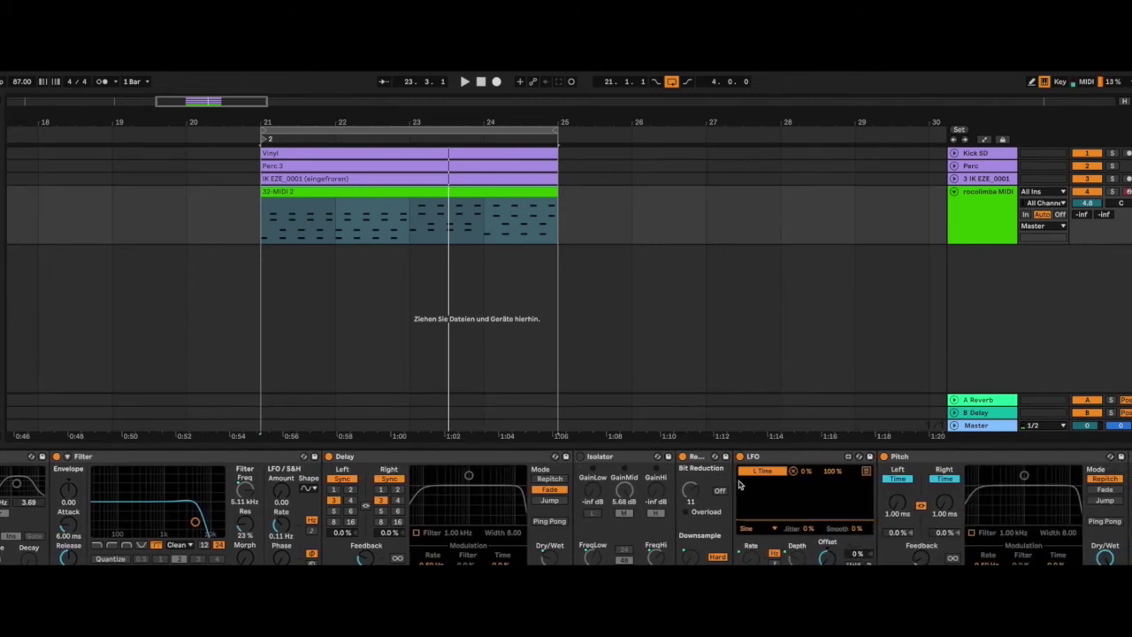
pyautogui.hscroll(2, 724, 491)
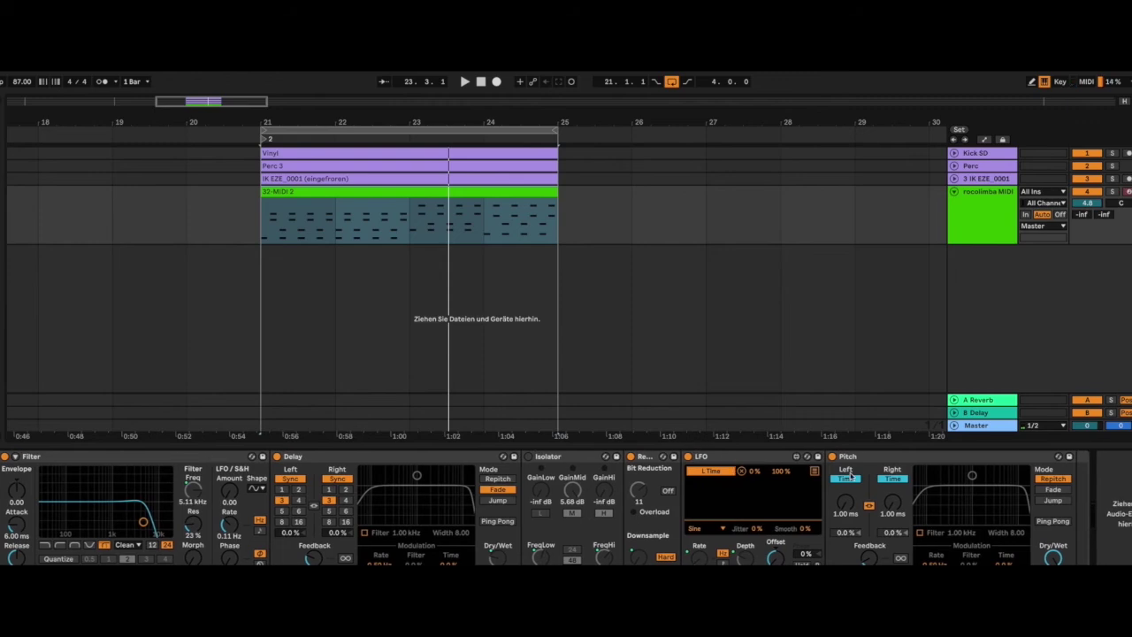
pyautogui.hscroll(-10, 949, 511)
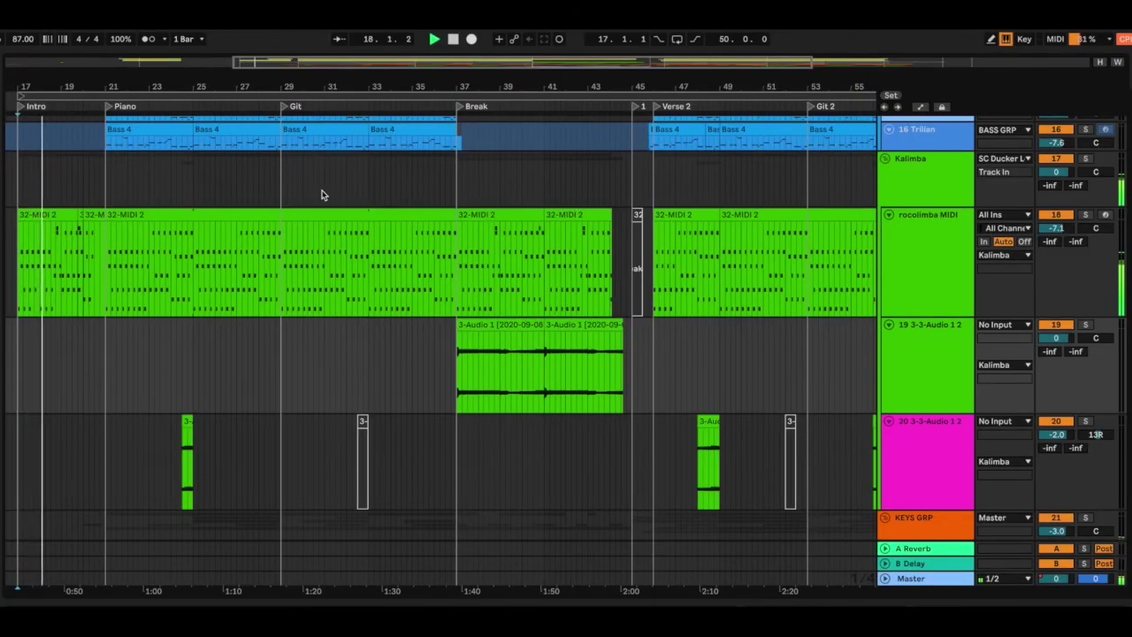
pyautogui.scroll(-2, 322, 195)
pyautogui.scroll(3, 322, 194)
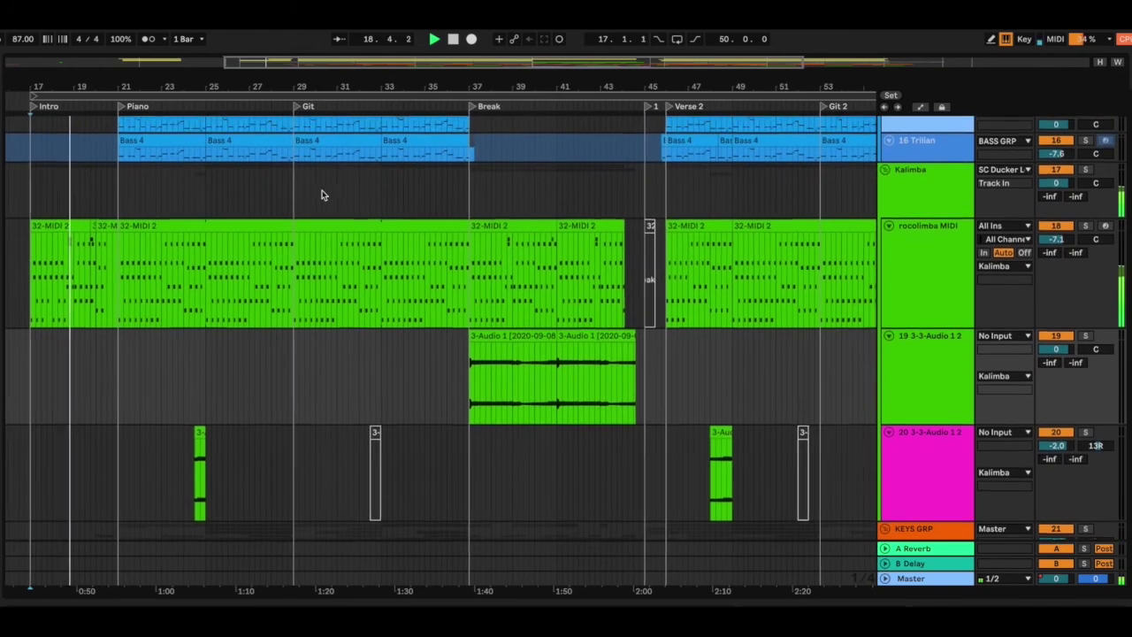
pyautogui.scroll(-2, 321, 195)
pyautogui.scroll(3, 322, 194)
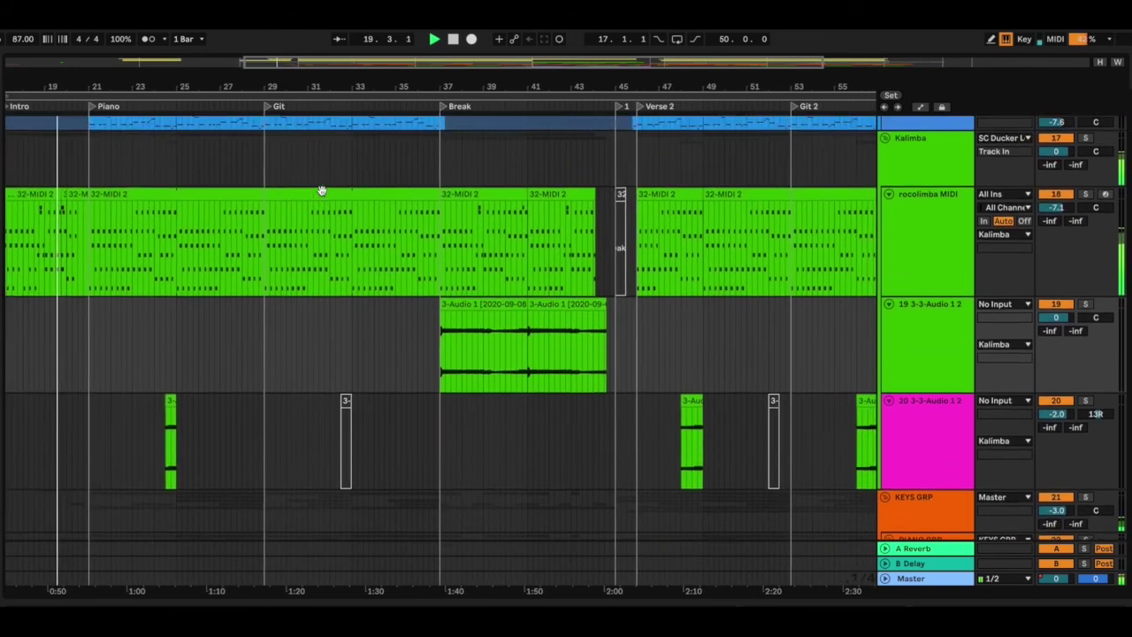